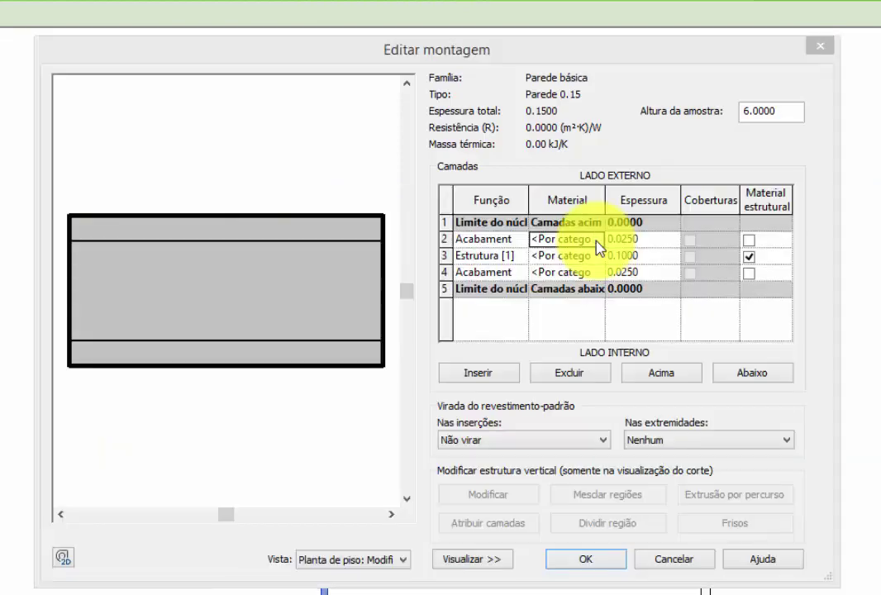
# Open the Material Browser for the Acabamento finish layer and scroll through its project materials
pyautogui.click(596, 242)
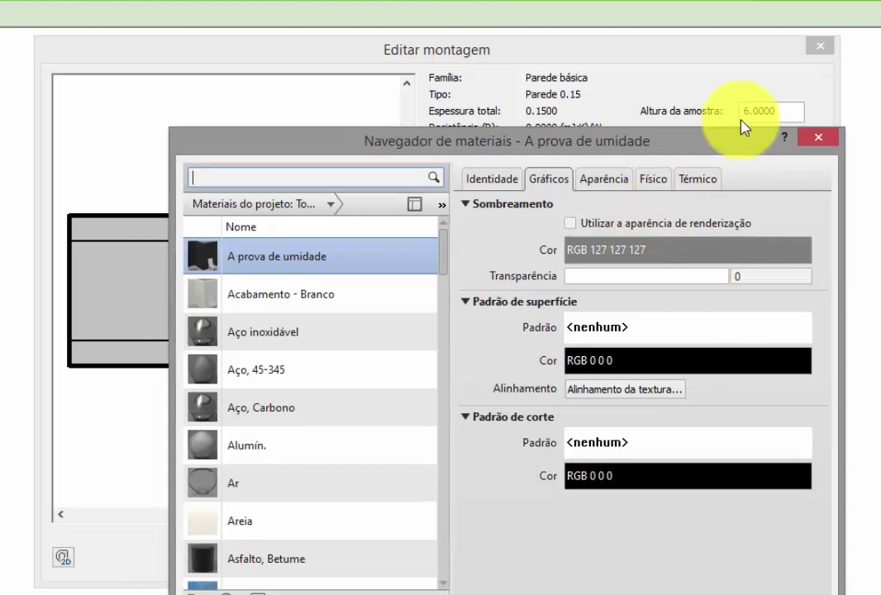
pyautogui.moveTo(699, 157); pyautogui.dragTo(880, 50)
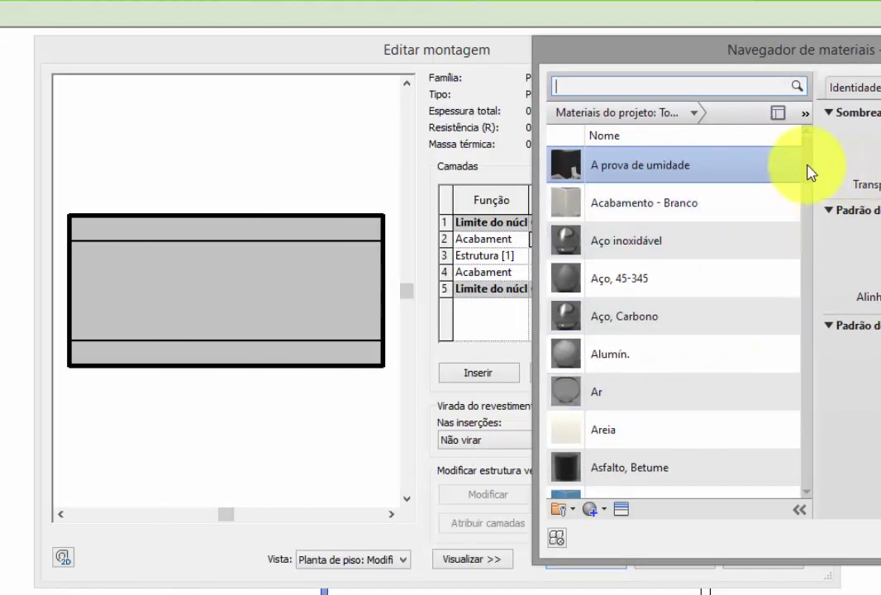
pyautogui.moveTo(797, 58); pyautogui.dragTo(434, 23)
pyautogui.scroll(-1, 426, 120)
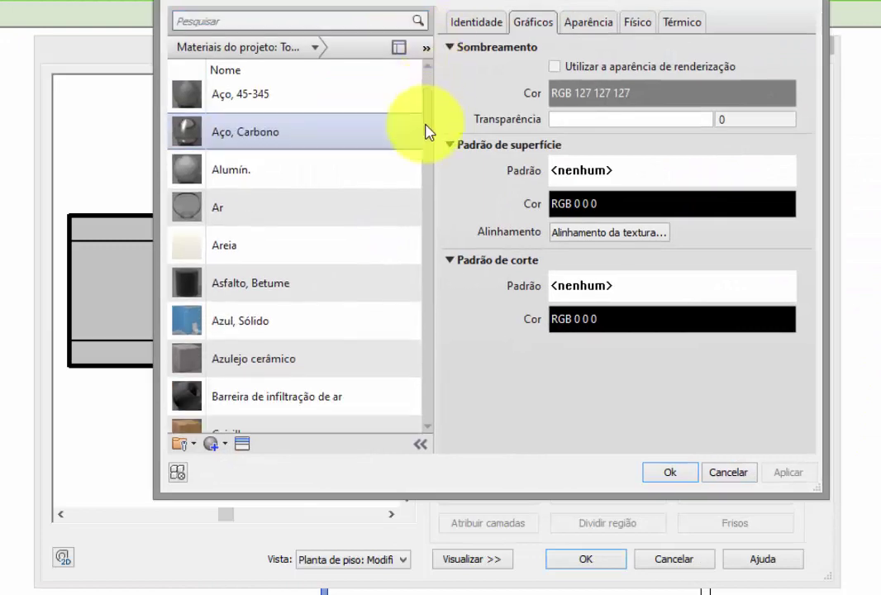
pyautogui.scroll(-2, 426, 145)
pyautogui.scroll(-2, 426, 173)
pyautogui.scroll(-3, 423, 215)
pyautogui.scroll(-1, 425, 236)
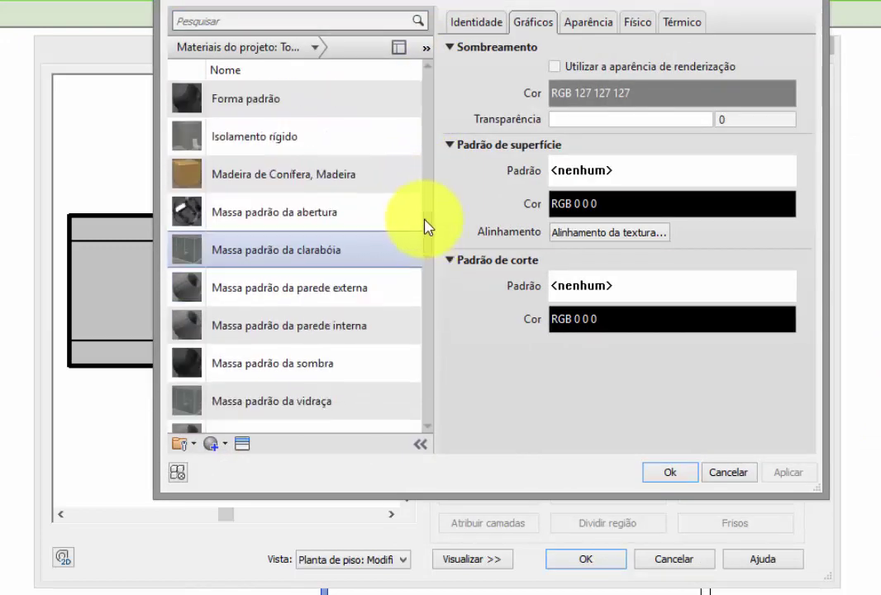
pyautogui.scroll(7, 421, 178)
pyautogui.scroll(3, 417, 108)
pyautogui.moveTo(444, 3); pyautogui.dragTo(451, 104)
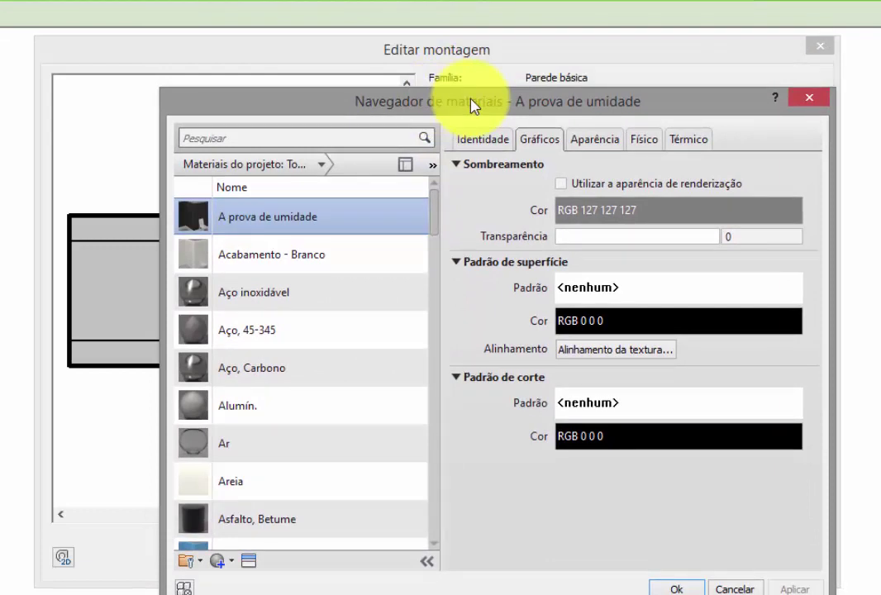
# Rename the Acabamento - Branco material to 'pintura branca' from its right-click menu
pyautogui.click(354, 253)
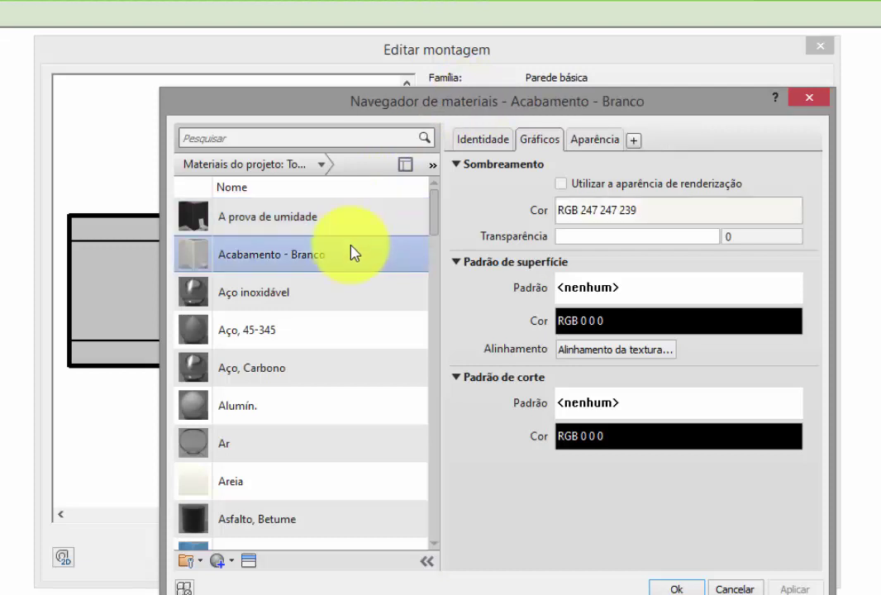
pyautogui.rightClick(302, 258)
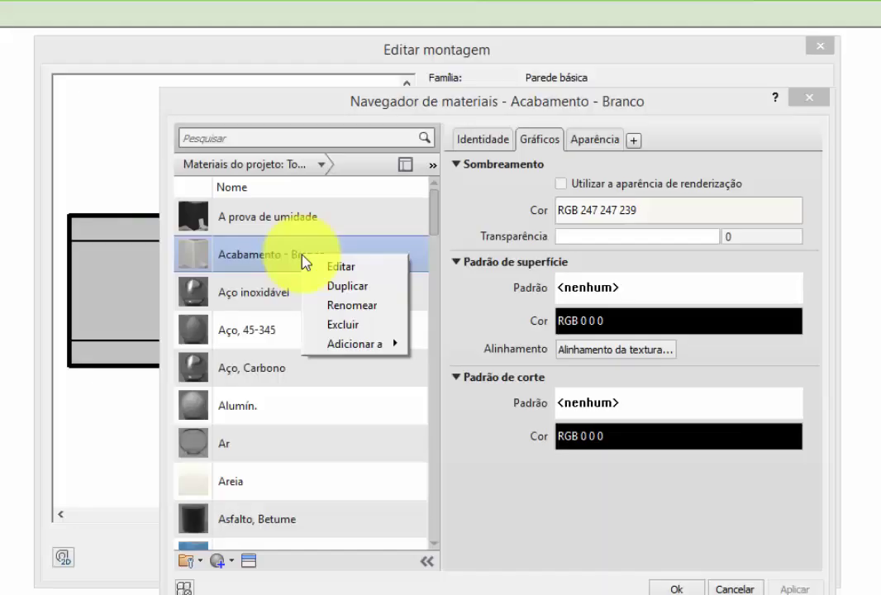
pyautogui.click(357, 305)
pyautogui.click(302, 254)
pyautogui.write('pintura branc')
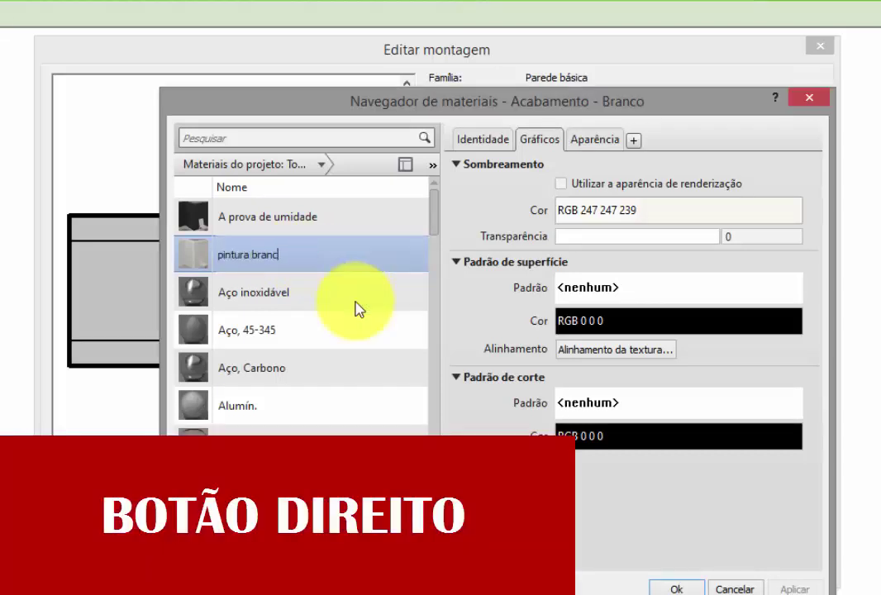
pyautogui.press('Return')
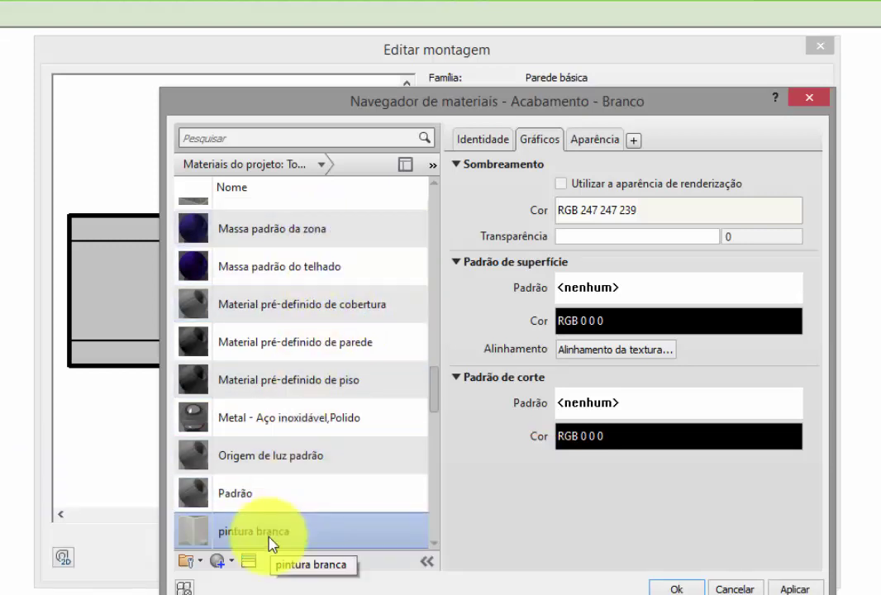
# Make pintura branca's shading use render appearance and set its surface pattern to Alvenaria
pyautogui.click(566, 189)
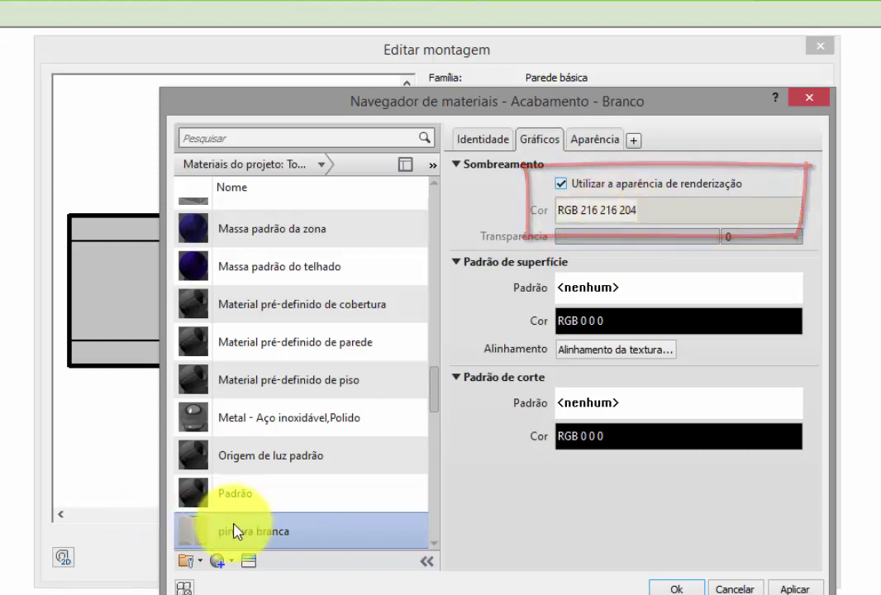
pyautogui.click(587, 292)
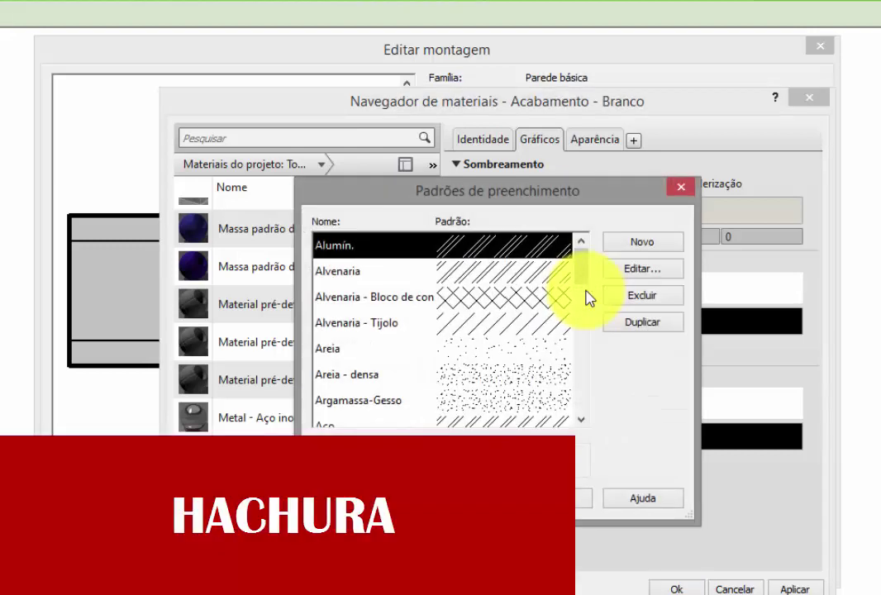
pyautogui.click(504, 281)
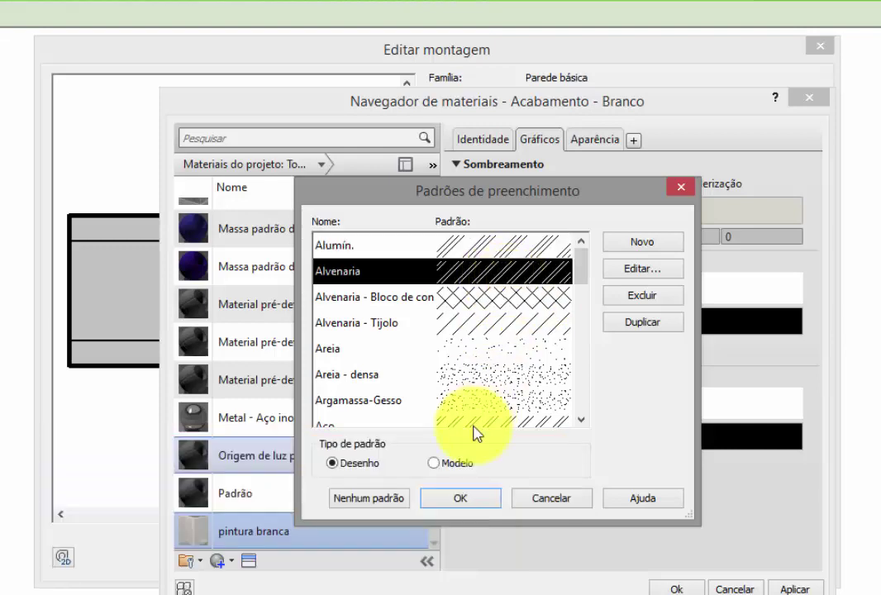
pyautogui.click(462, 494)
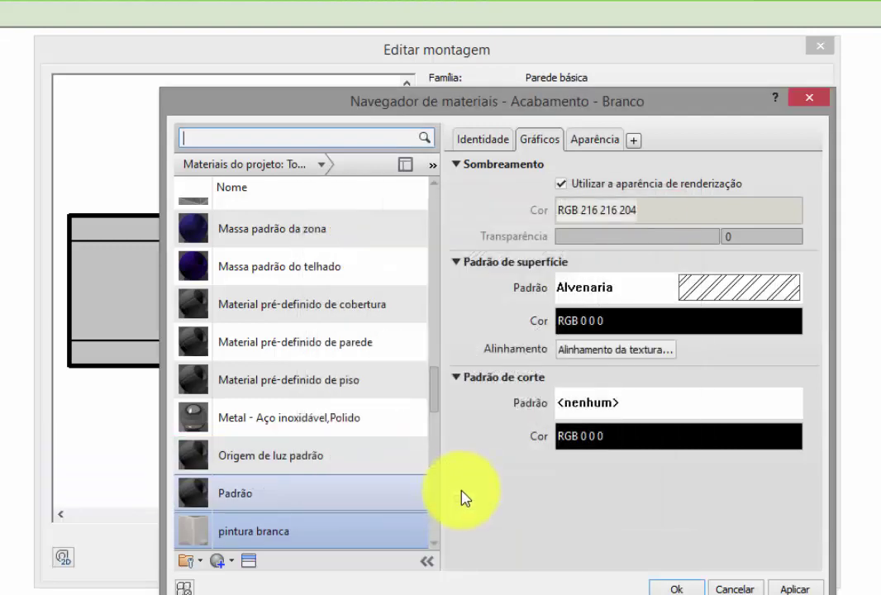
# Set pintura branca's cut pattern to Alvenaria as well
pyautogui.click(581, 404)
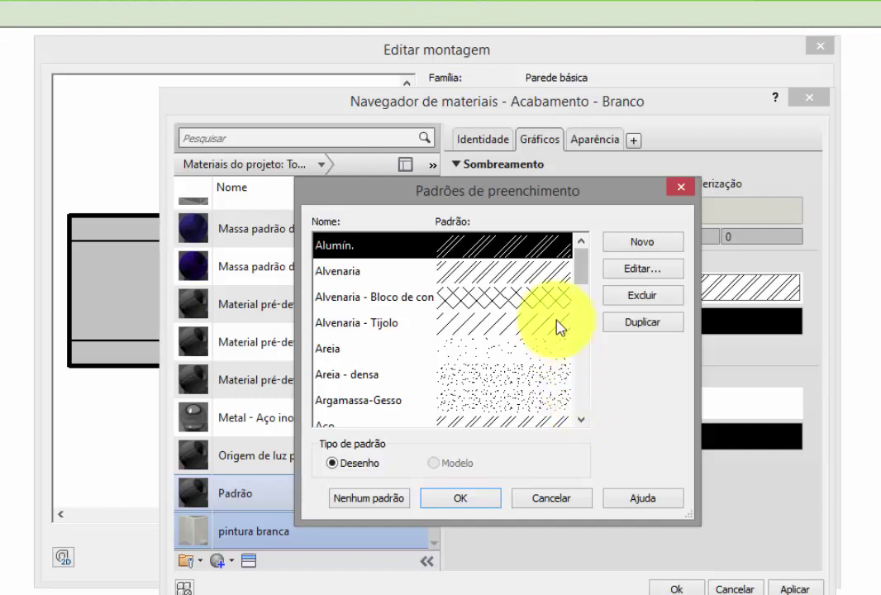
pyautogui.click(516, 271)
pyautogui.click(460, 501)
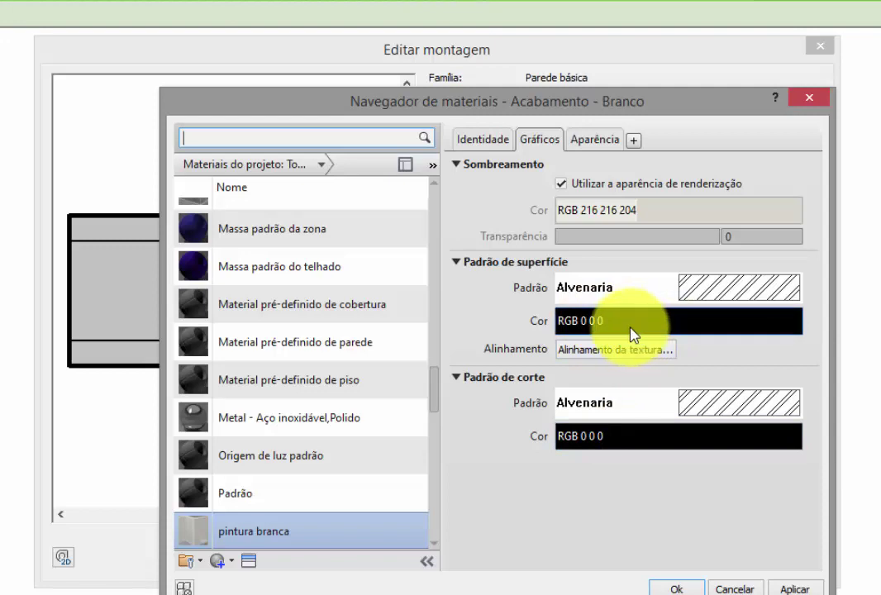
# Set the surface pattern colour to black, then apply pintura branca to the outer Acabamento layer
pyautogui.click(633, 322)
pyautogui.click(298, 243)
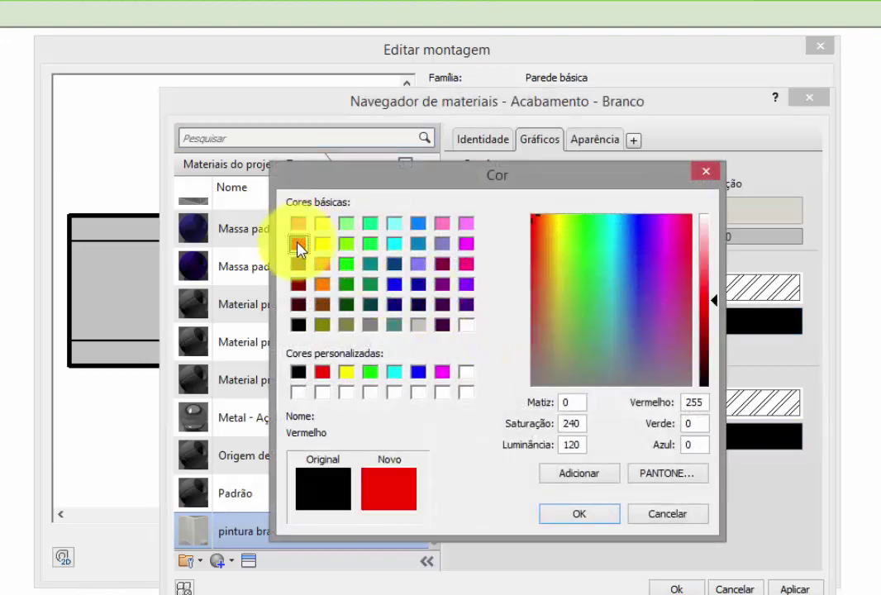
pyautogui.click(567, 518)
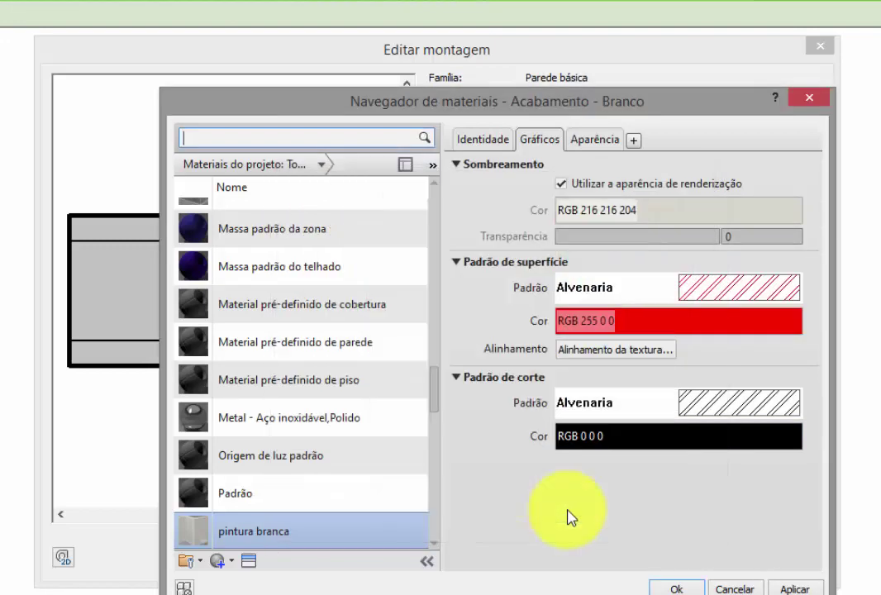
pyautogui.click(679, 324)
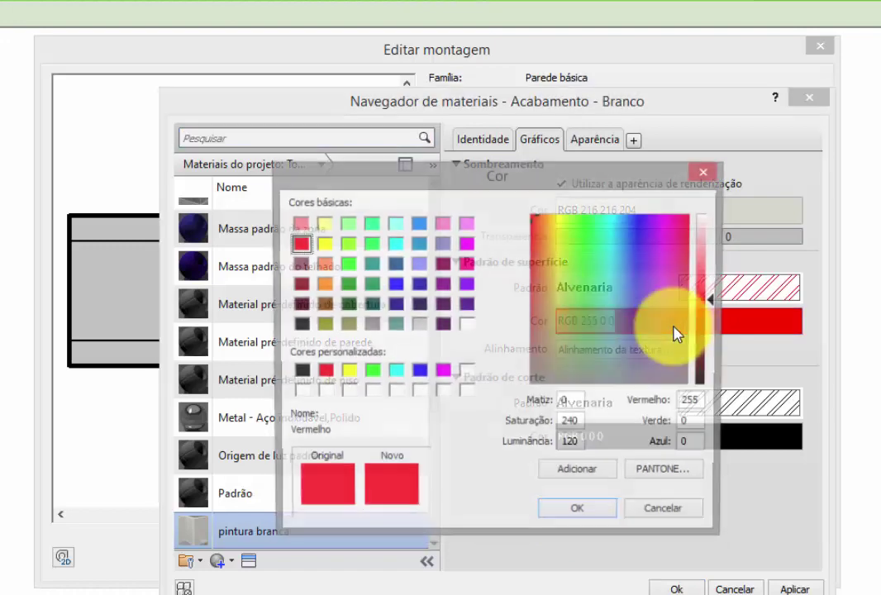
pyautogui.click(298, 325)
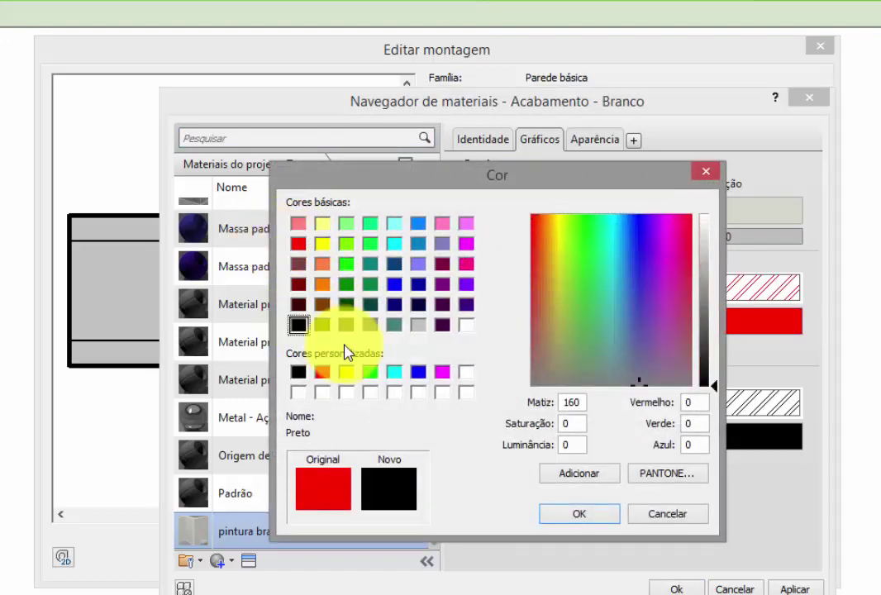
pyautogui.click(560, 515)
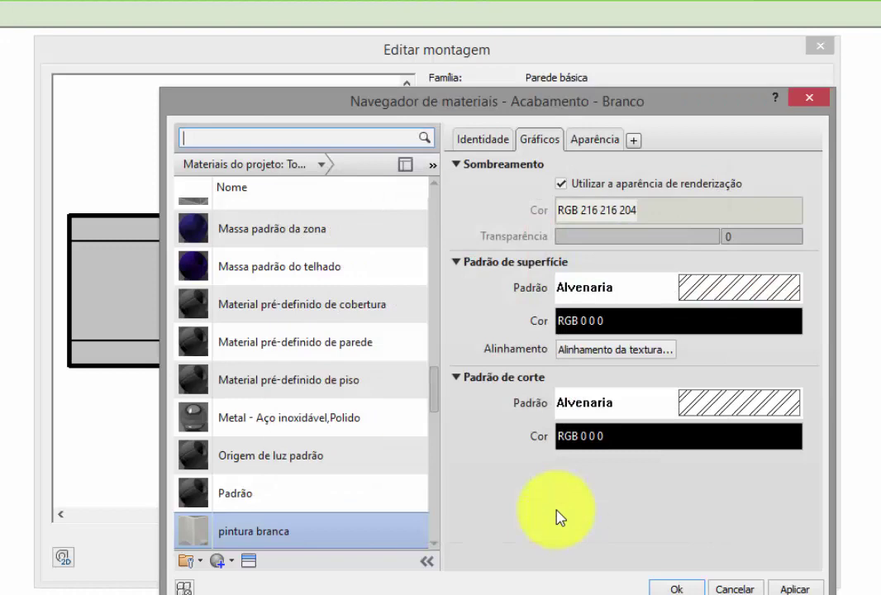
pyautogui.click(664, 588)
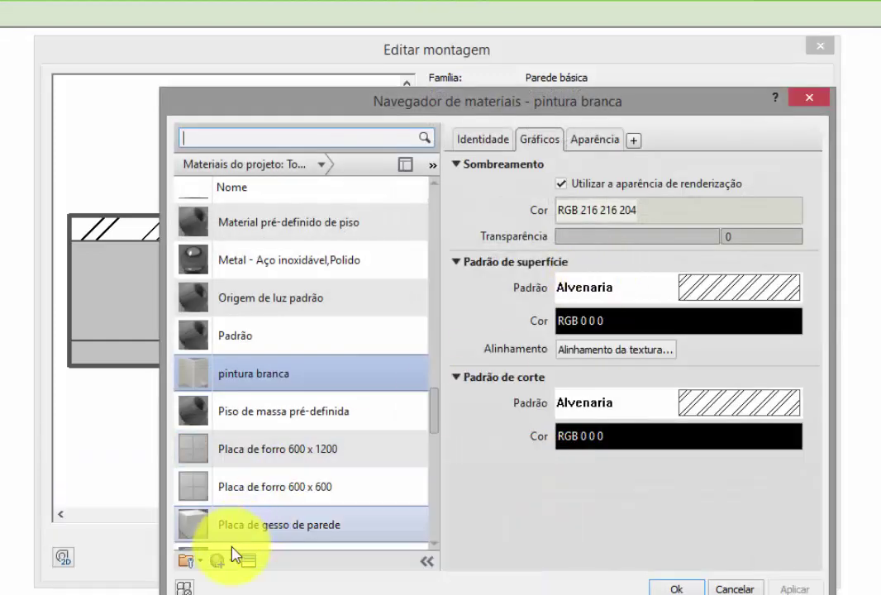
pyautogui.scroll(-1, 235, 545)
# Add a new blank material named 'ceramica branca' and open its Appearance asset replacement browser
pyautogui.click(231, 564)
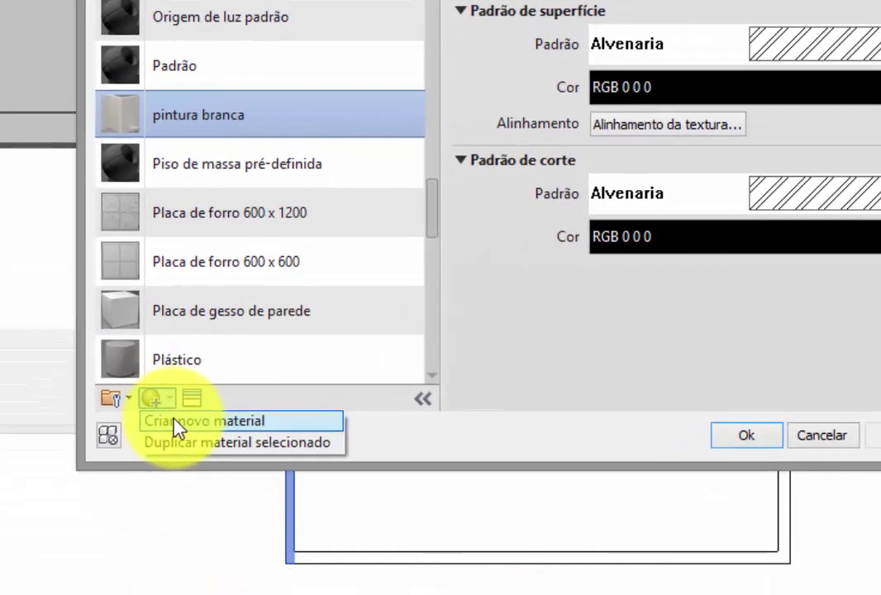
pyautogui.click(176, 423)
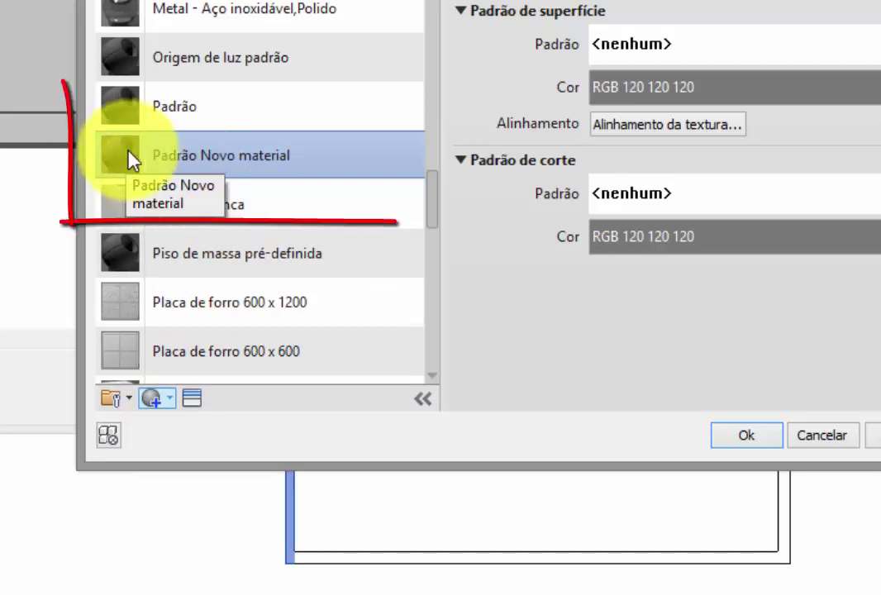
pyautogui.rightClick(272, 165)
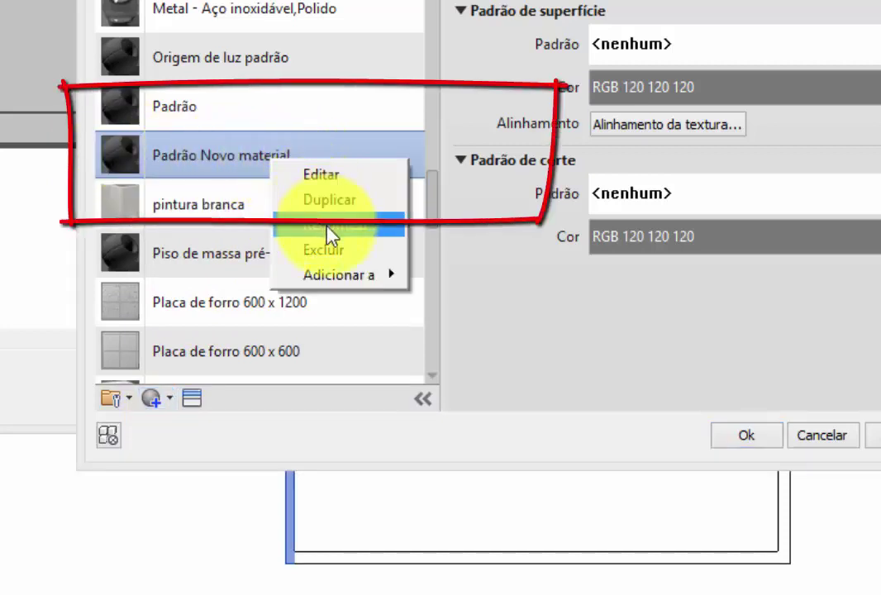
pyautogui.click(327, 225)
pyautogui.write('cera')
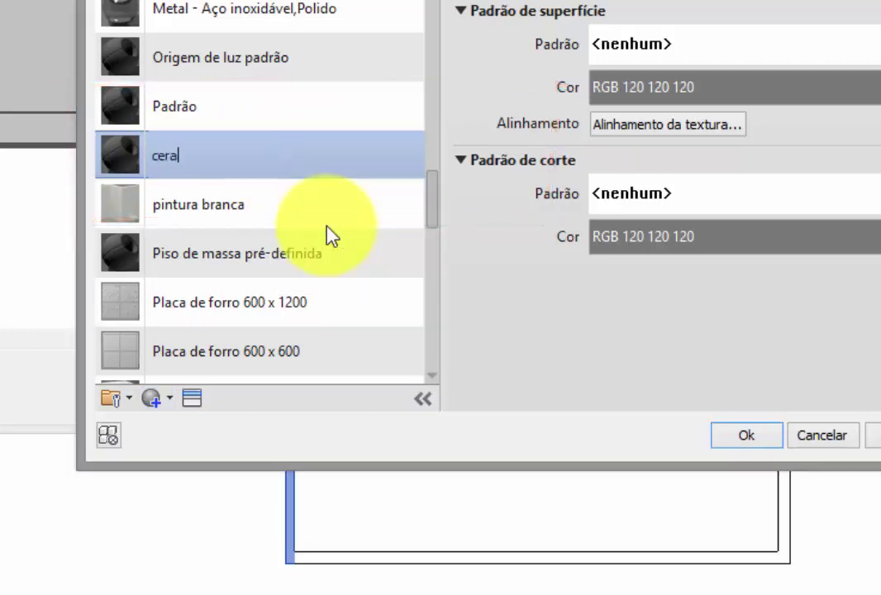
pyautogui.write('mica banc')
pyautogui.press('BackSpace')
pyautogui.press('BackSpace')
pyautogui.press('BackSpace')
pyautogui.write('ran')
pyautogui.write('co')
pyautogui.press('Return')
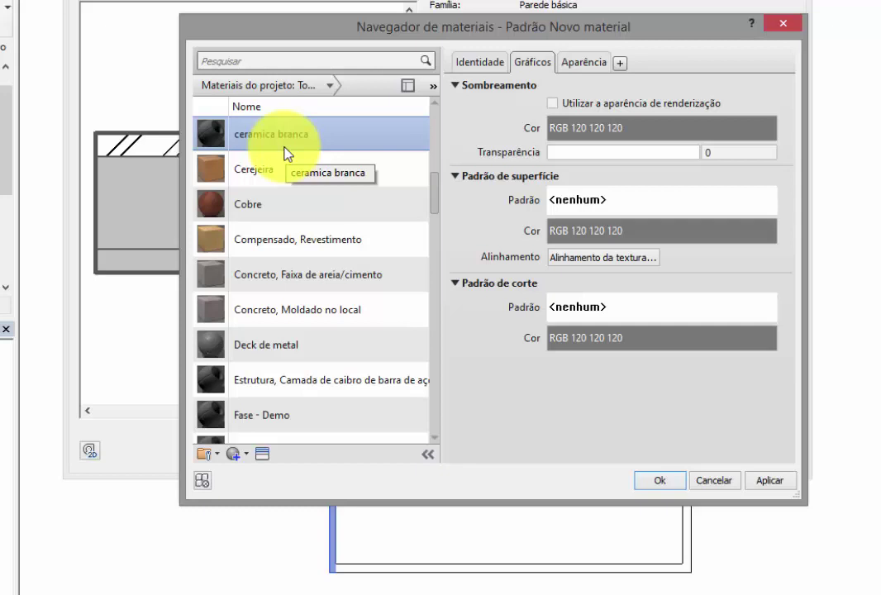
pyautogui.click(583, 66)
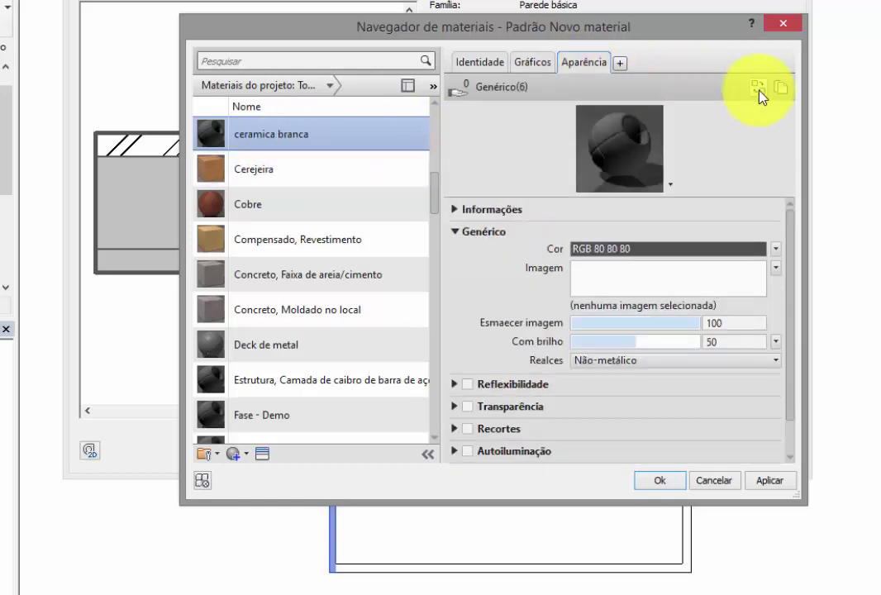
pyautogui.click(758, 89)
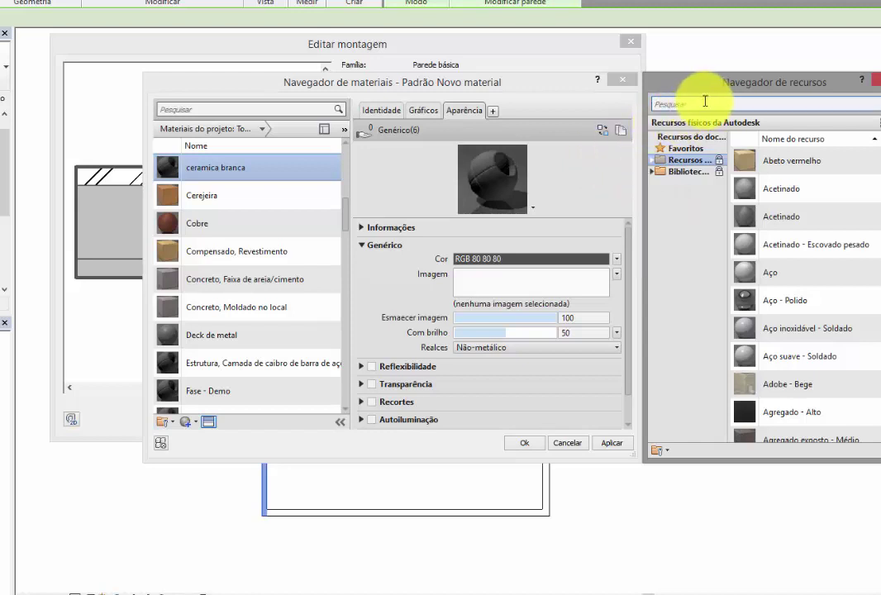
# Enlarge the Asset Browser and view the Cerâmica category under Autodesk Physical Assets
pyautogui.moveTo(735, 86)
pyautogui.mouseDown()
pyautogui.moveTo(800, 84)
pyautogui.moveTo(208, 82)
pyautogui.mouseUp()
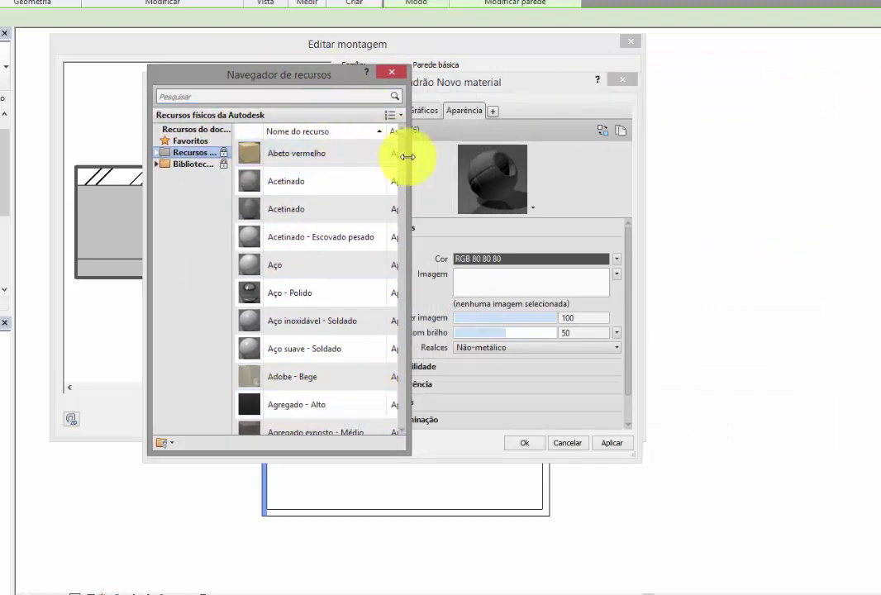
pyautogui.moveTo(408, 156); pyautogui.dragTo(551, 179)
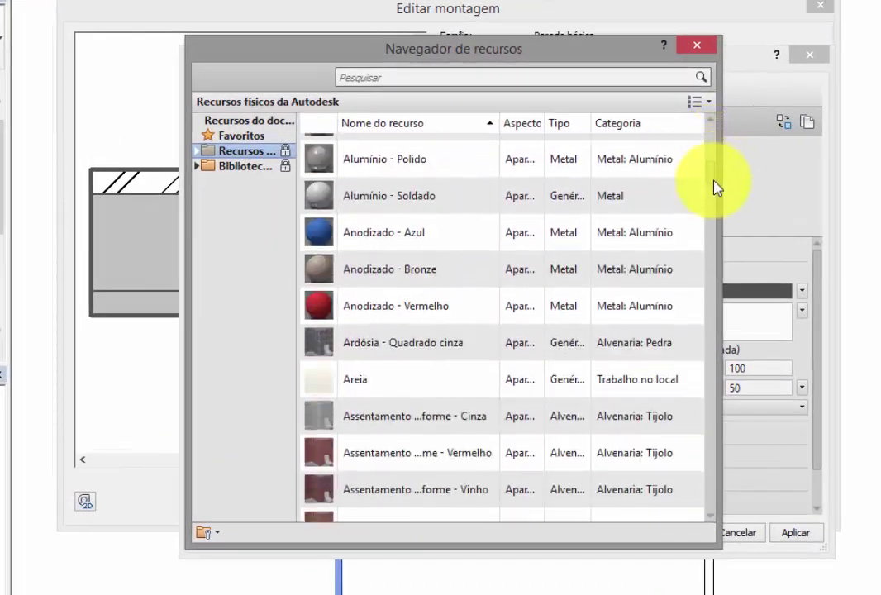
pyautogui.moveTo(716, 187); pyautogui.dragTo(704, 147)
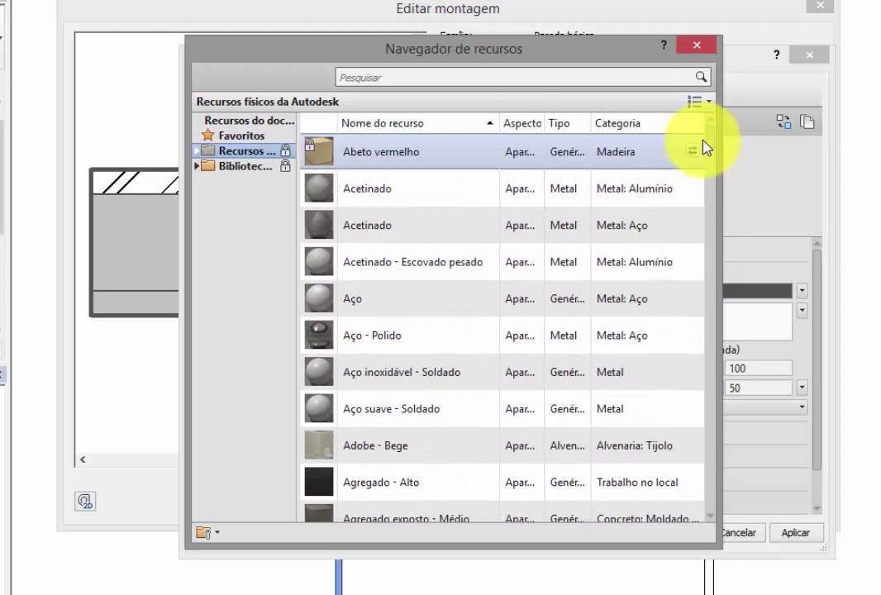
pyautogui.click(198, 154)
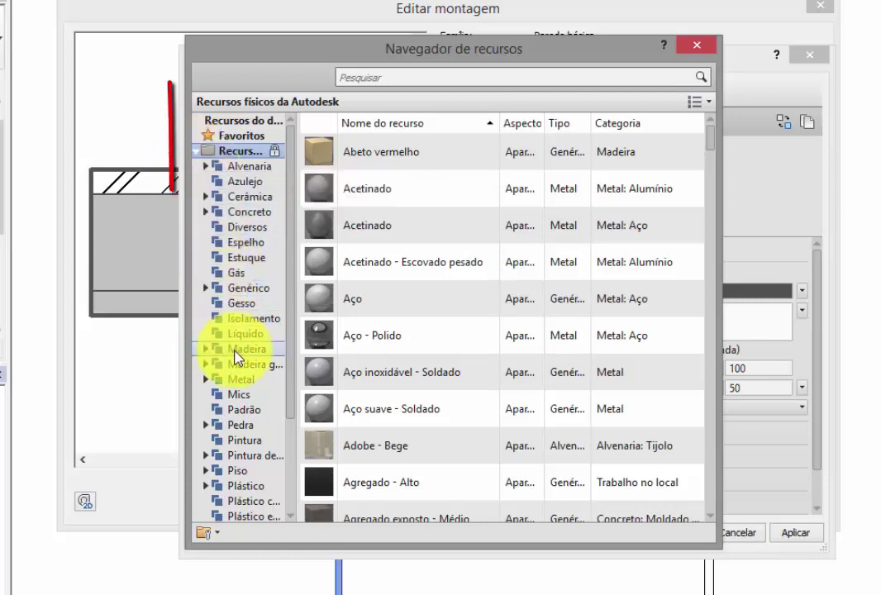
pyautogui.click(247, 201)
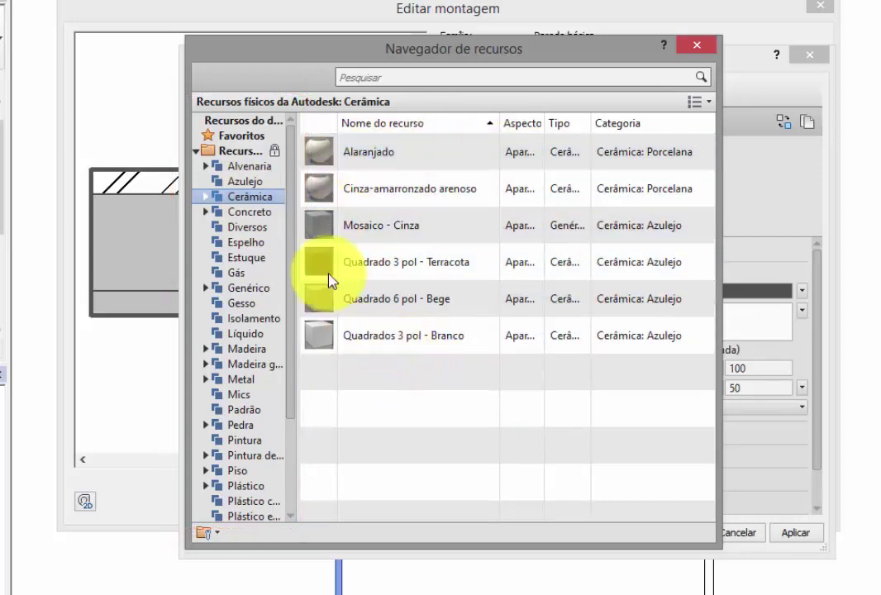
# Open the Appearance Library's Cerâmica/Azulejo folder and scroll to the Octógonos tile appearances
pyautogui.click(196, 151)
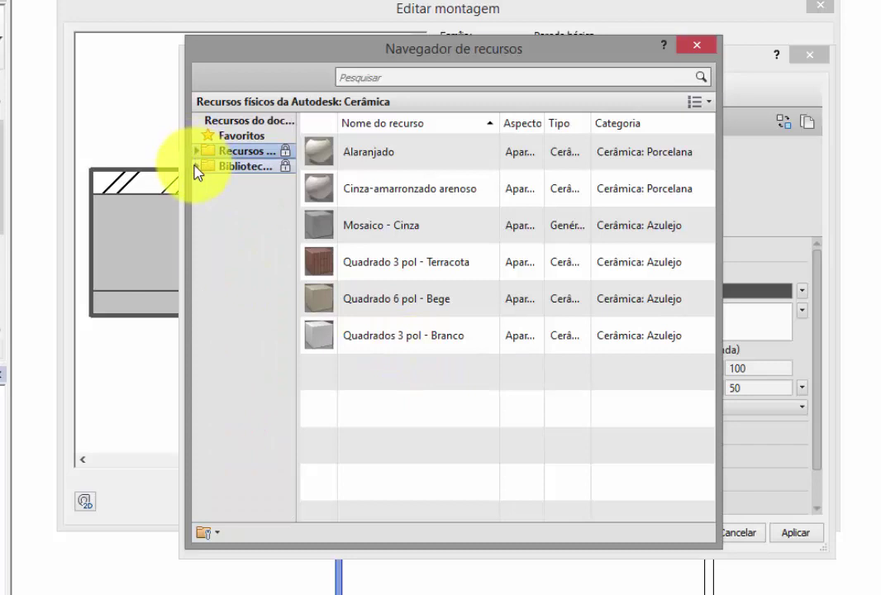
pyautogui.click(196, 166)
pyautogui.click(238, 243)
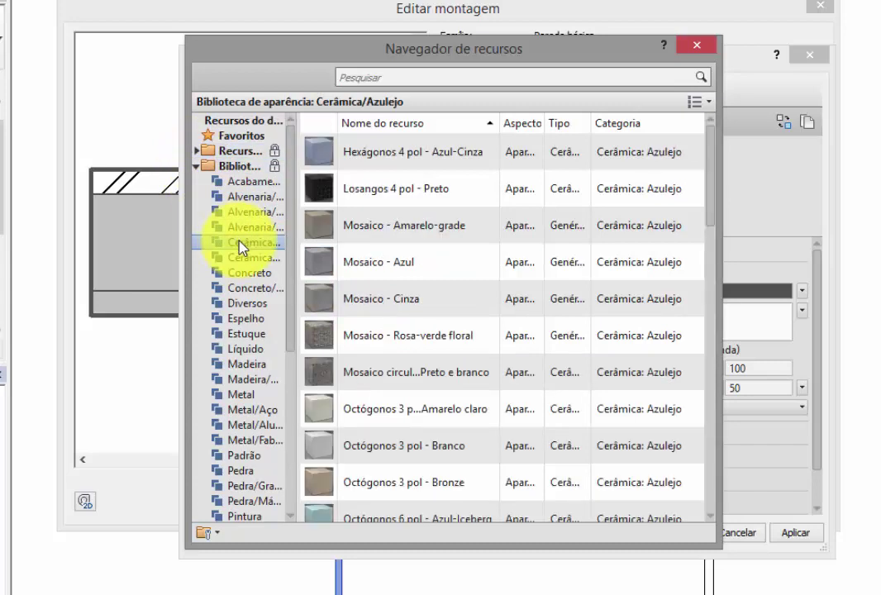
pyautogui.scroll(-1, 579, 261)
pyautogui.scroll(-1, 576, 257)
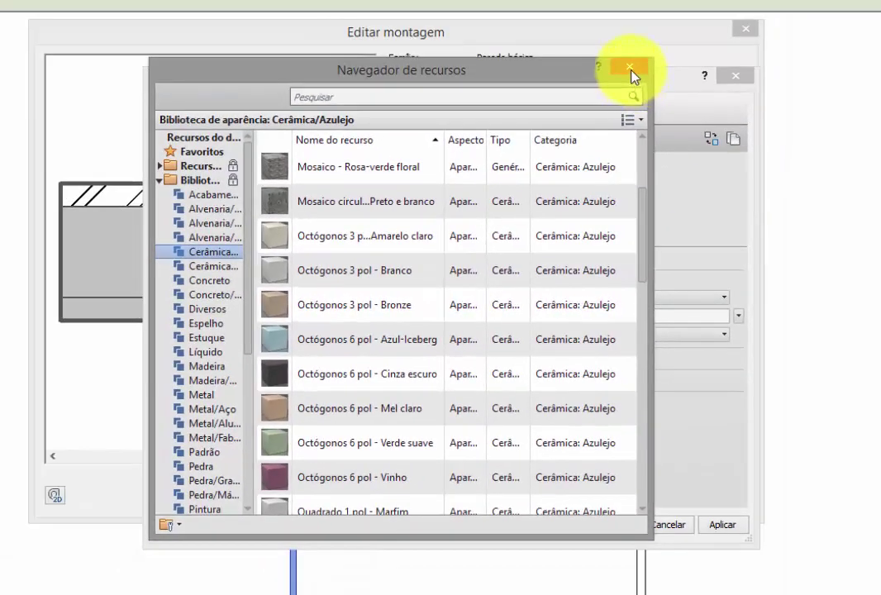
# Close the Asset Browser and set ceramica branca's shading to use its render appearance
pyautogui.click(631, 70)
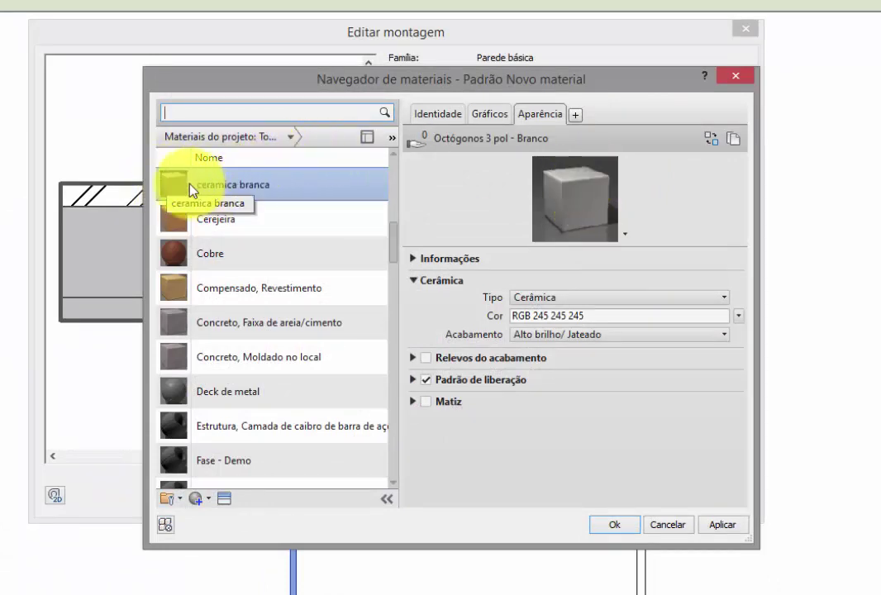
pyautogui.click(501, 116)
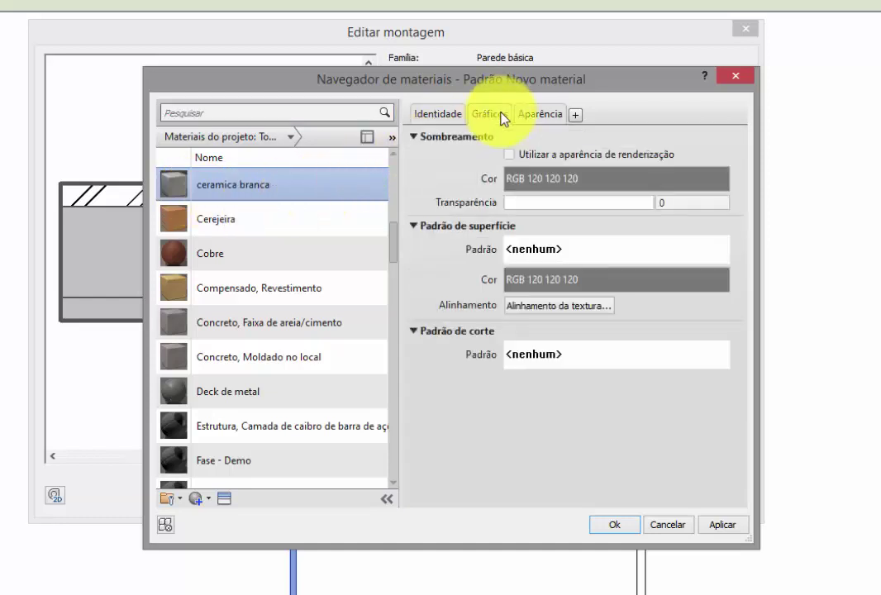
pyautogui.click(514, 154)
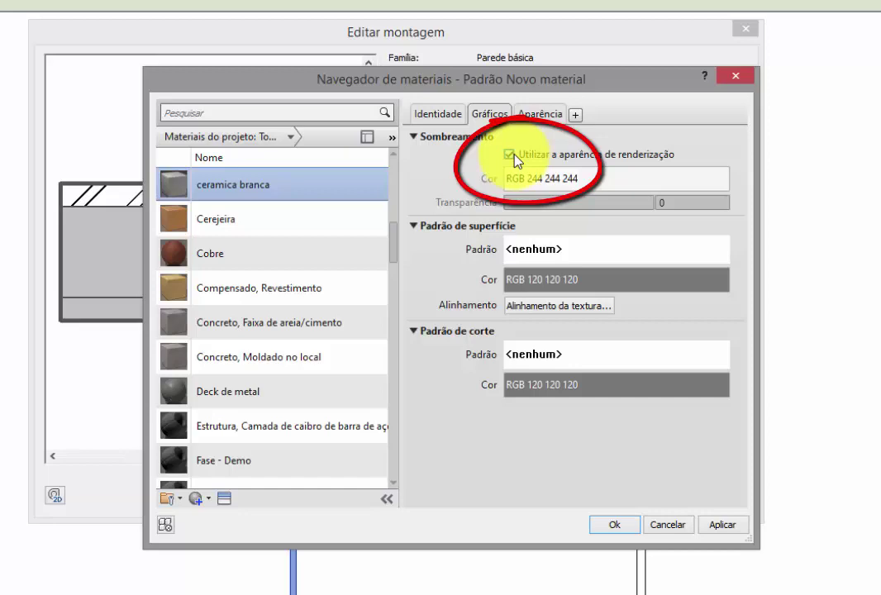
# Give ceramica branca a Hachura cruzada surface pattern, leaving the cut pattern unset
pyautogui.click(546, 252)
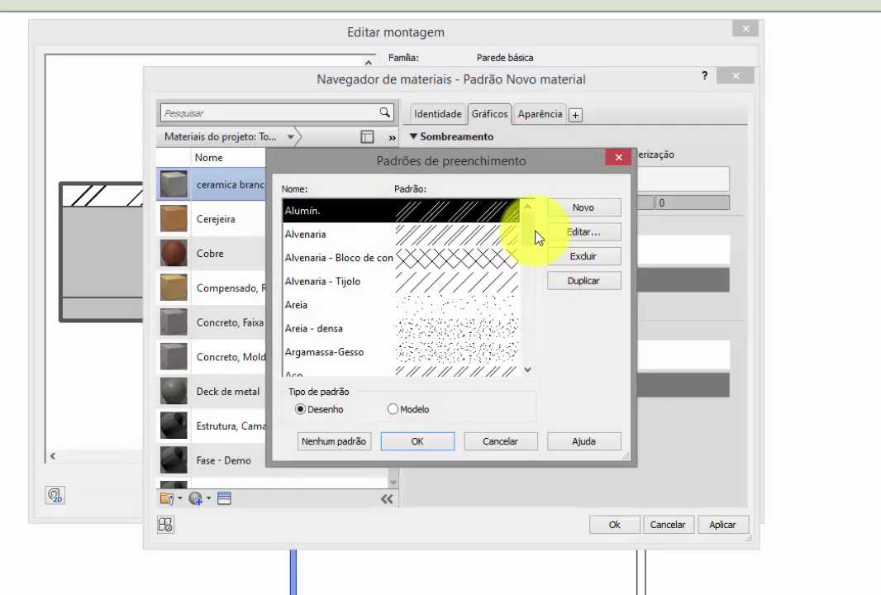
pyautogui.moveTo(530, 235); pyautogui.dragTo(530, 283)
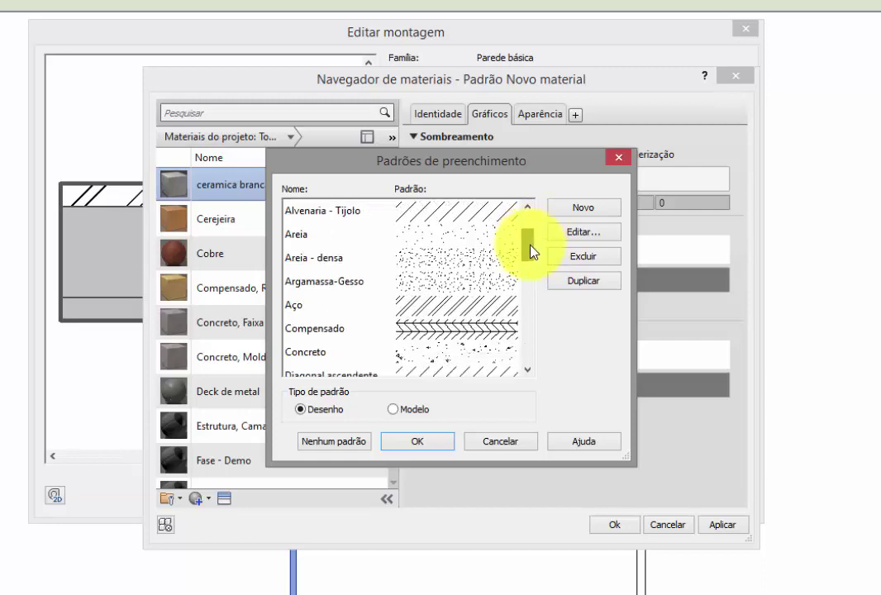
pyautogui.click(494, 307)
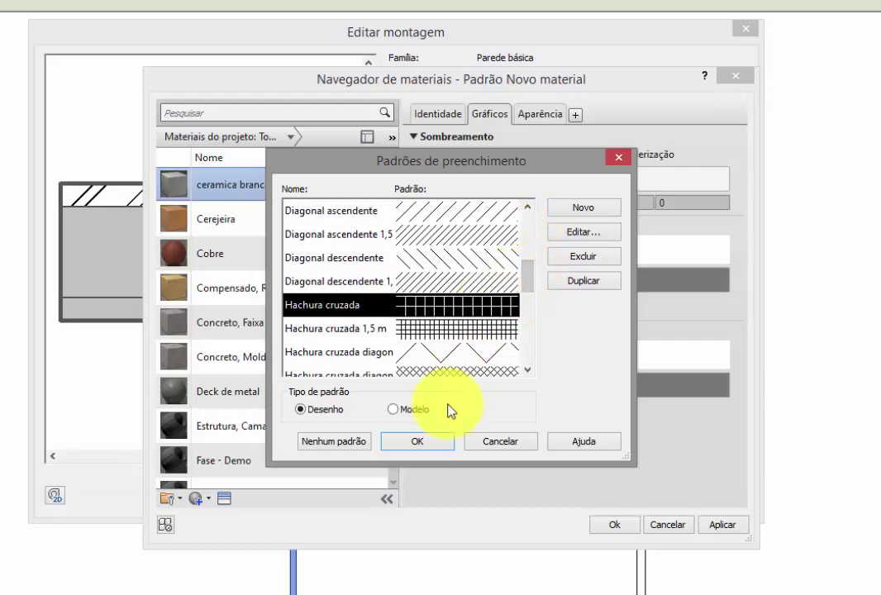
pyautogui.click(428, 446)
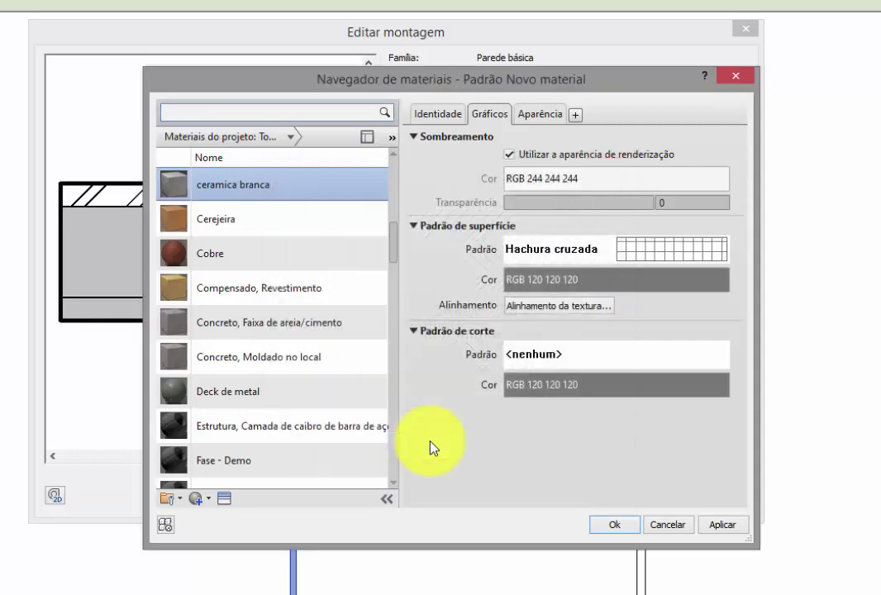
pyautogui.click(619, 357)
pyautogui.moveTo(527, 233); pyautogui.dragTo(529, 289)
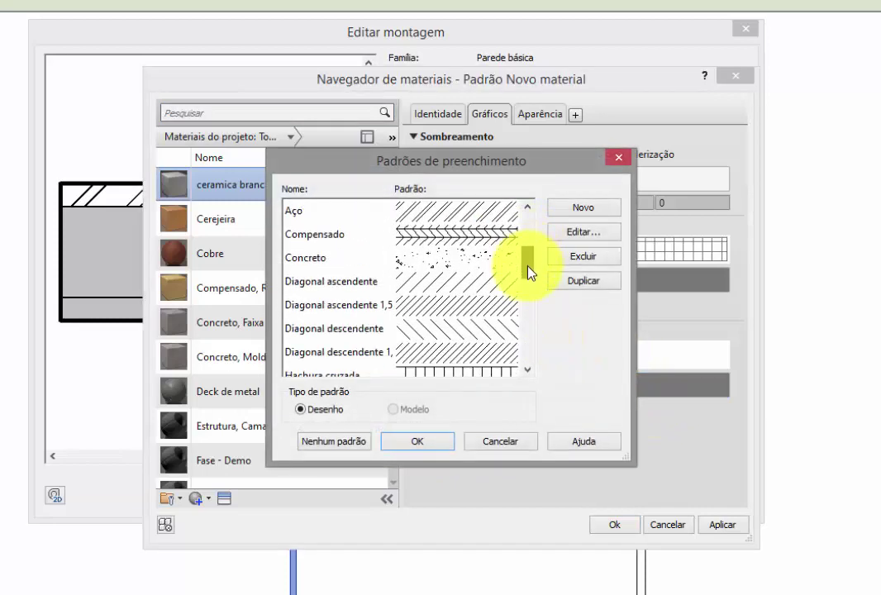
pyautogui.click(503, 442)
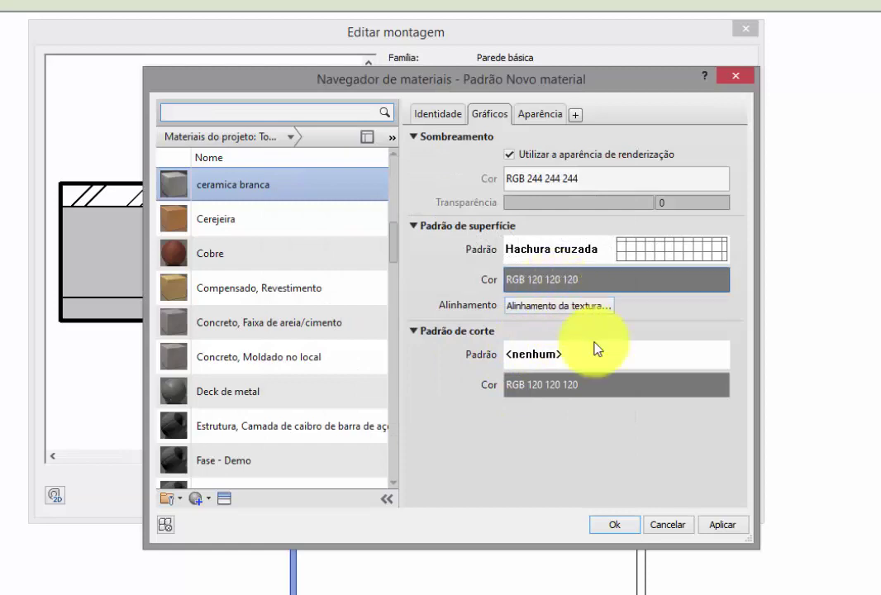
# Accept the Material Browser, Edit Assembly and Type Properties changes, then open the 3D view
pyautogui.click(614, 525)
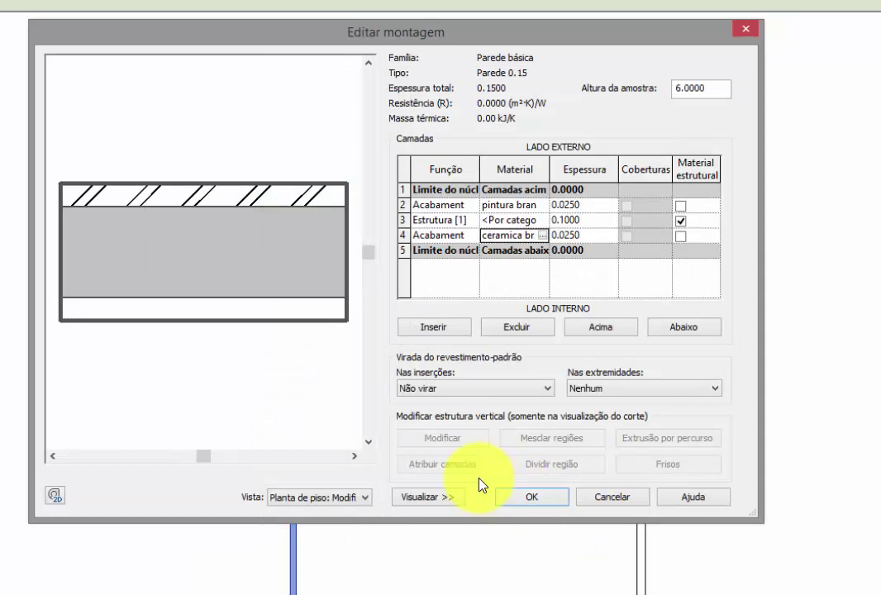
pyautogui.click(541, 495)
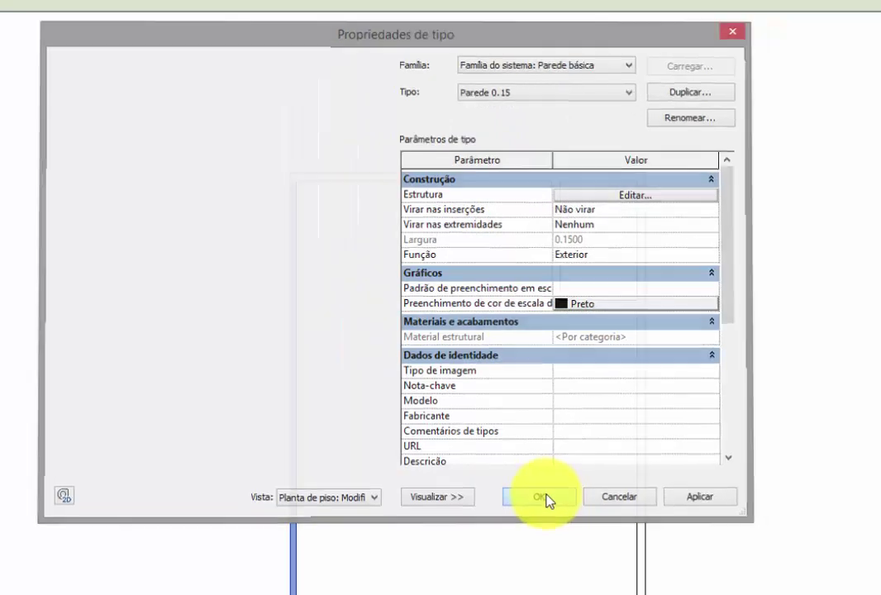
pyautogui.click(544, 498)
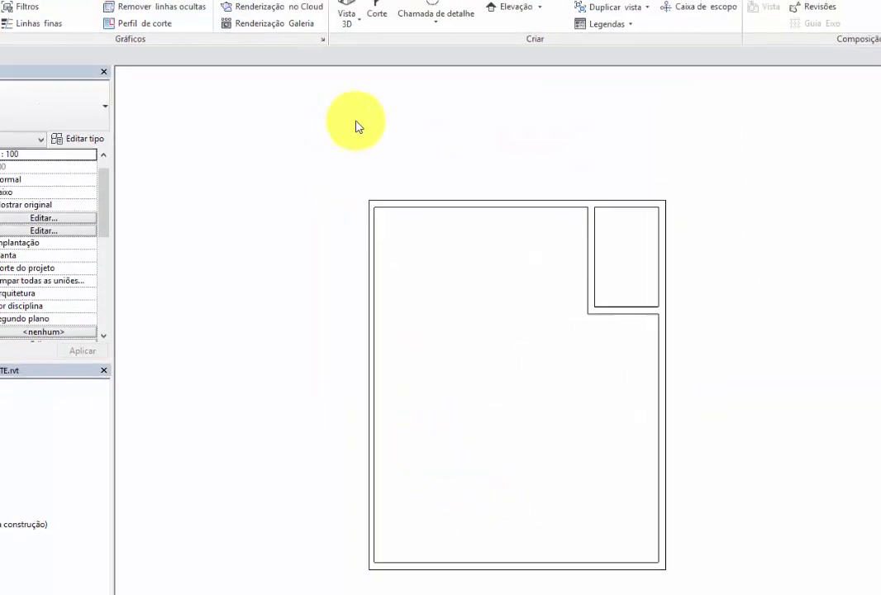
pyautogui.click(401, 45)
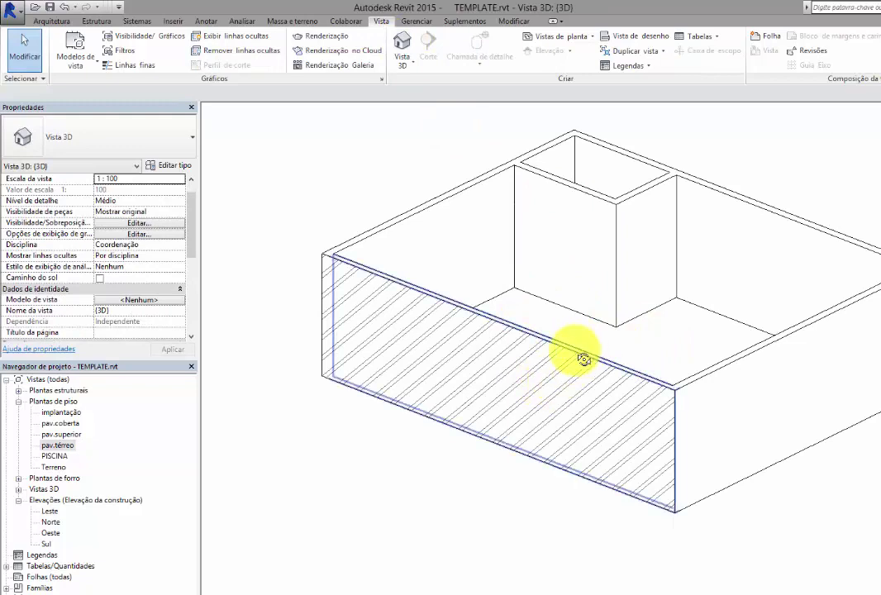
# Orbit the 3D model to inspect both wall finishes, then open pav.térreo and select the left wall
pyautogui.keyDown('shift'); pyautogui.moveTo(582, 355); pyautogui.dragTo(338, 353, button='middle'); pyautogui.keyUp('shift')
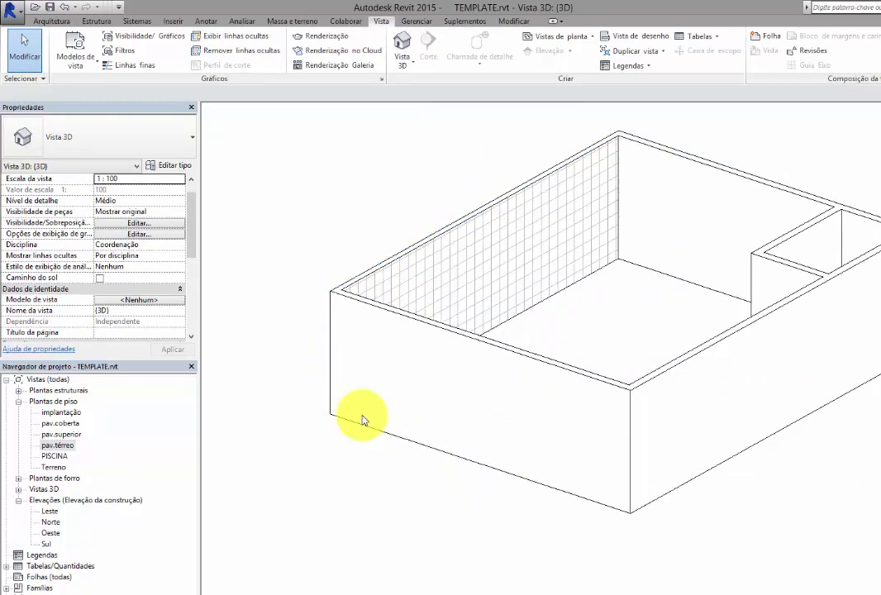
pyautogui.keyDown('shift'); pyautogui.moveTo(450, 270); pyautogui.dragTo(615, 225, button='middle'); pyautogui.keyUp('shift')
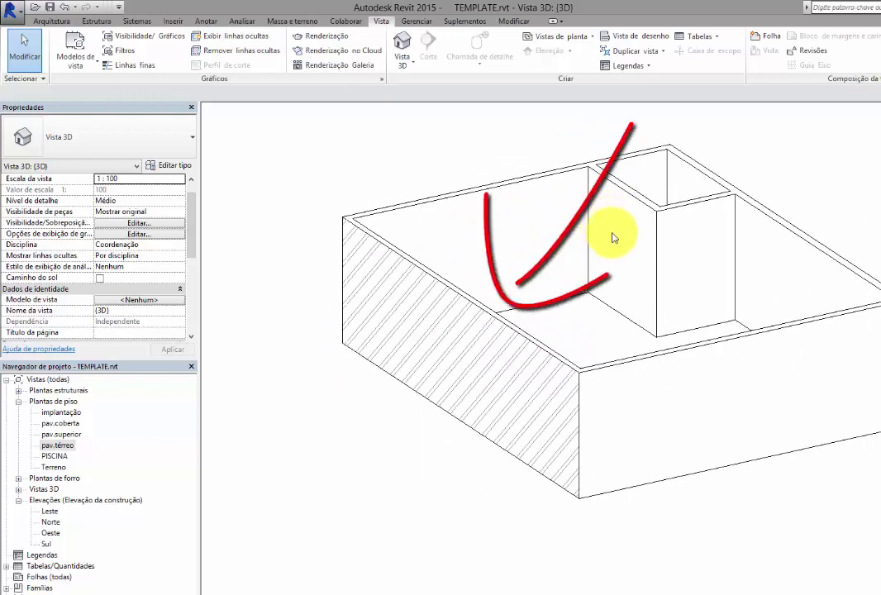
pyautogui.moveTo(614, 279)
pyautogui.keyDown('shift'); pyautogui.mouseDown(button='middle')
pyautogui.moveTo(524, 292)
pyautogui.moveTo(430, 288)
pyautogui.moveTo(613, 294)
pyautogui.mouseUp(button='middle'); pyautogui.keyUp('shift')
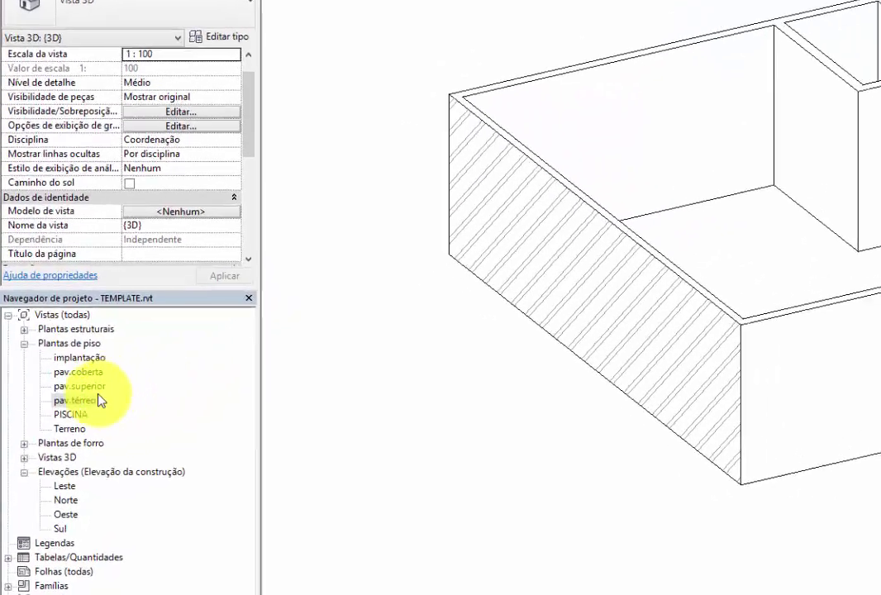
pyautogui.doubleClick(121, 334)
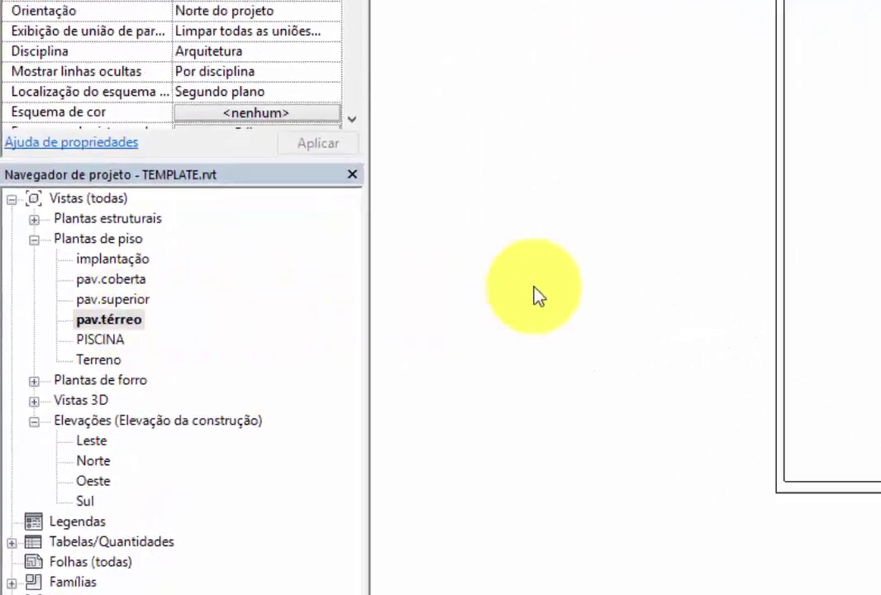
pyautogui.click(438, 326)
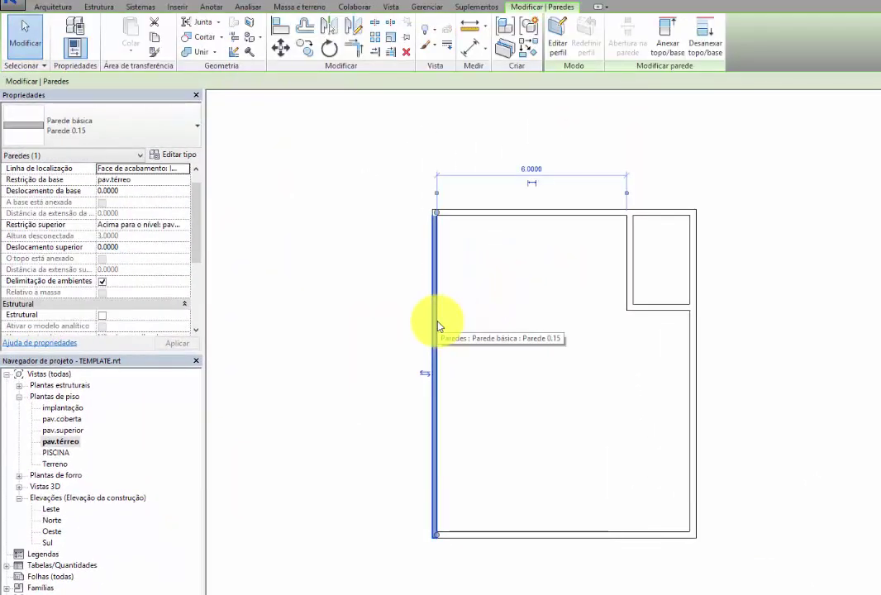